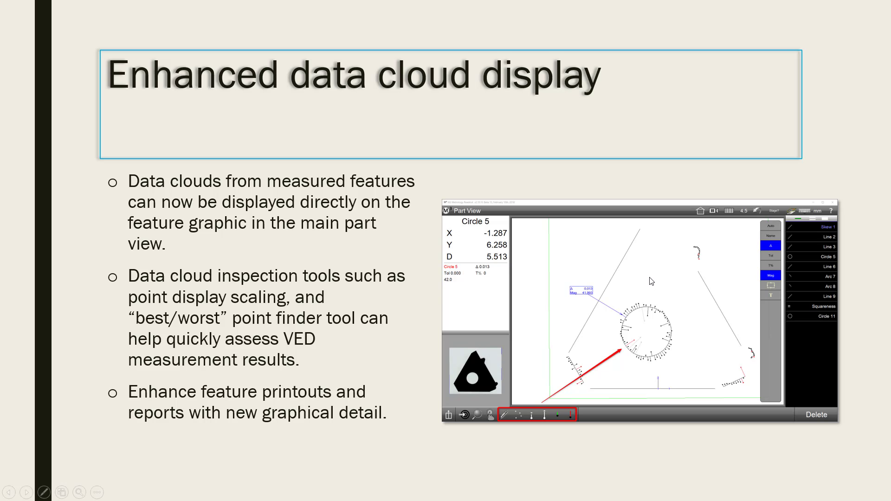
Switch from the 'Enhanced data cloud display' slide to the M3 Live Video with Alt+Tab.
{"action": "key", "text": "alt+Tab"}
{"action": "key", "text": "alt+Tab"}
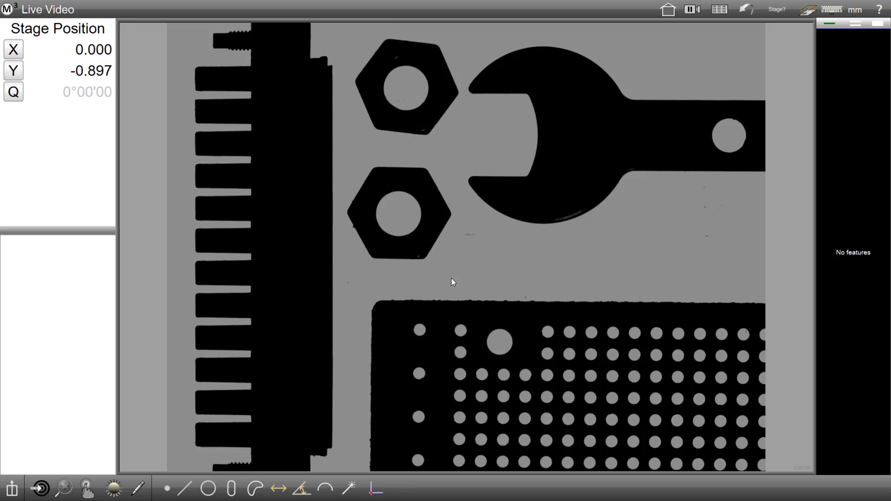
Measure the nut's hole as Circle 1 and its six edges as Lines 2–7, shown in Part View.
{"action": "left_click", "coordinate": [405, 233]}
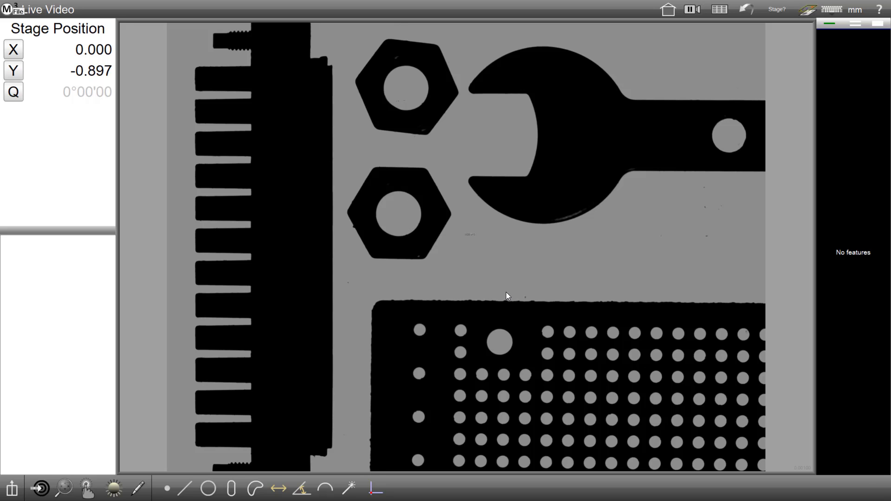
{"action": "left_click", "coordinate": [399, 259]}
{"action": "left_click", "coordinate": [362, 237]}
{"action": "left_click", "coordinate": [359, 189]}
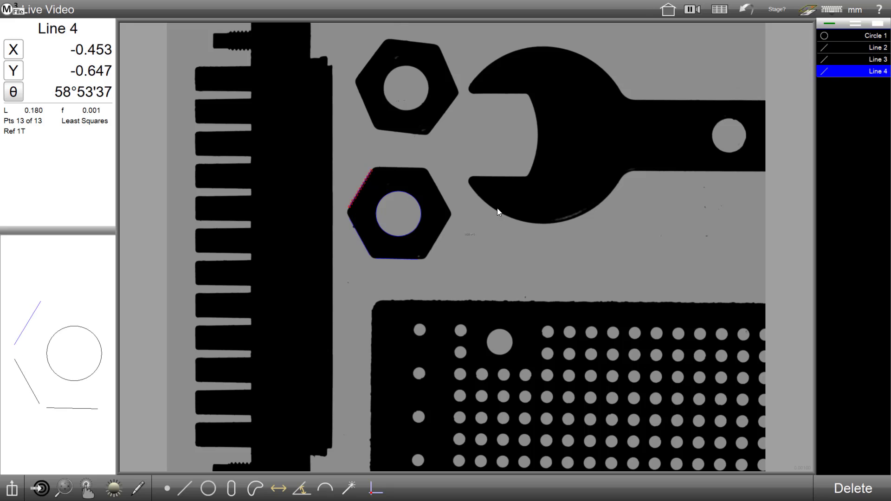
{"action": "left_click", "coordinate": [399, 168]}
{"action": "left_click", "coordinate": [437, 191]}
{"action": "left_click", "coordinate": [446, 229]}
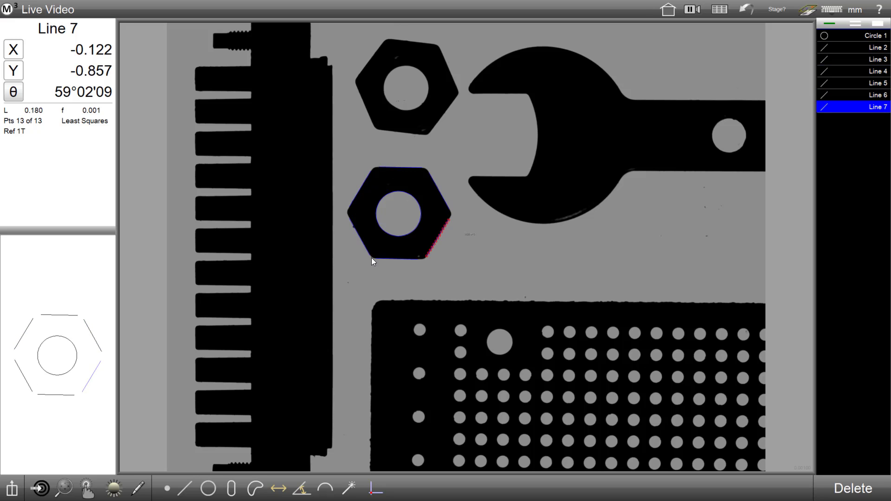
{"action": "left_click", "coordinate": [60, 428]}
Select Circle 1 (D 0.193) and open its markup options.
{"action": "scroll", "coordinate": [404, 284], "scroll_direction": "down", "scroll_amount": 3}
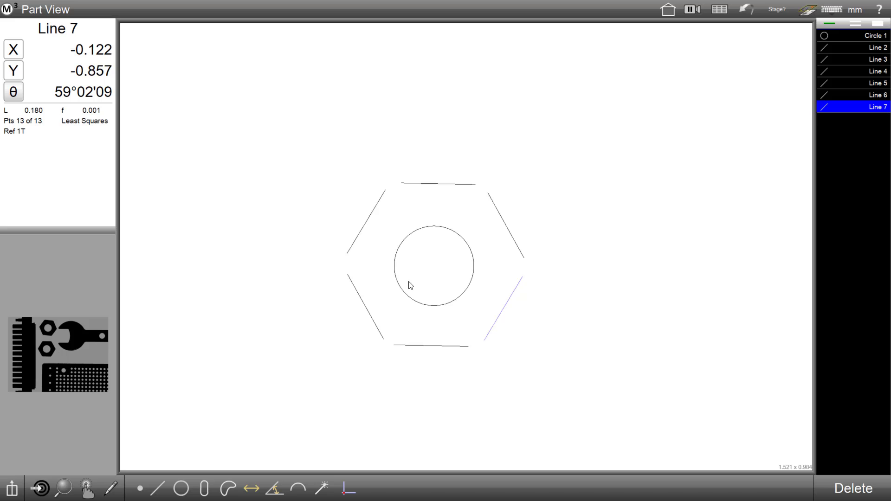
{"action": "left_click", "coordinate": [313, 390]}
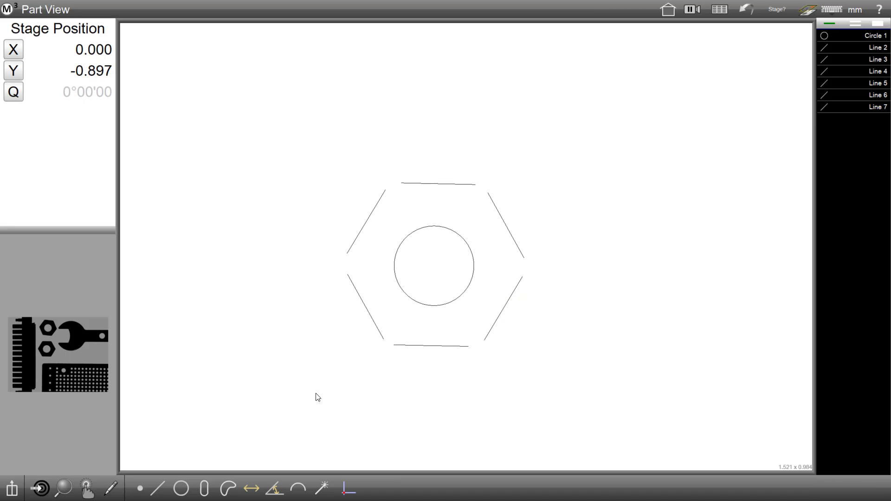
{"action": "left_click", "coordinate": [436, 306]}
{"action": "left_click", "coordinate": [603, 347]}
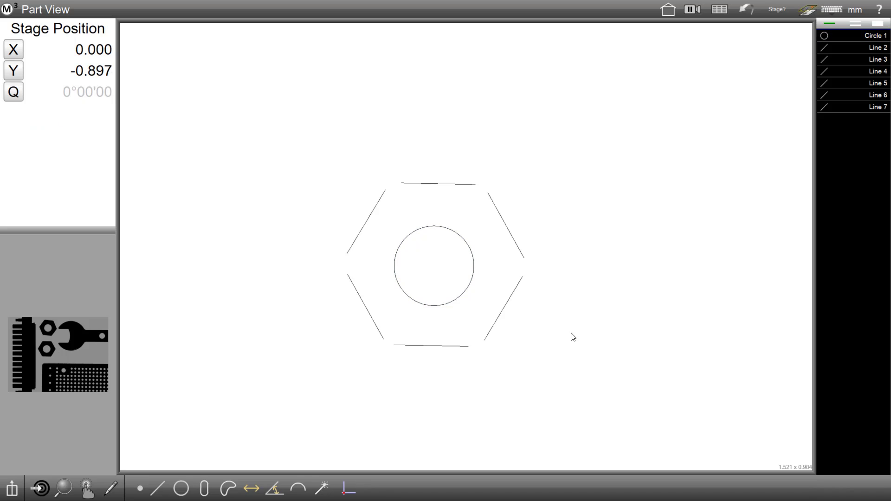
{"action": "left_click", "coordinate": [430, 308]}
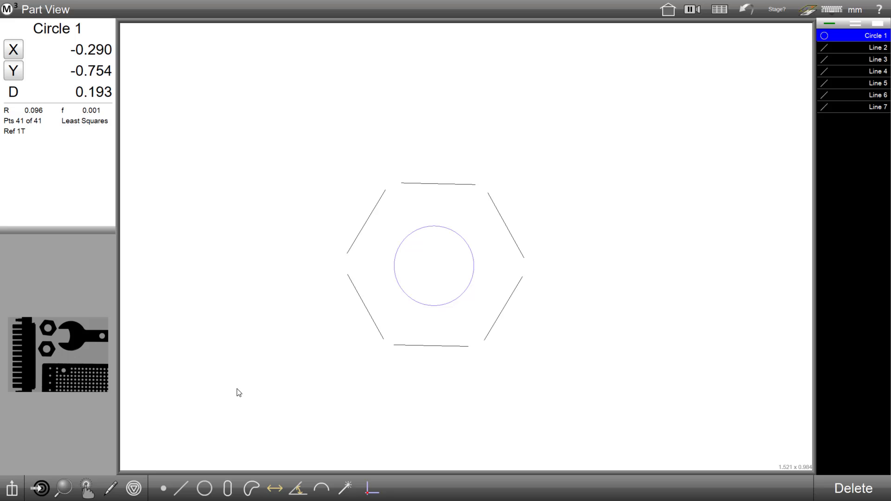
{"action": "left_click", "coordinate": [112, 489]}
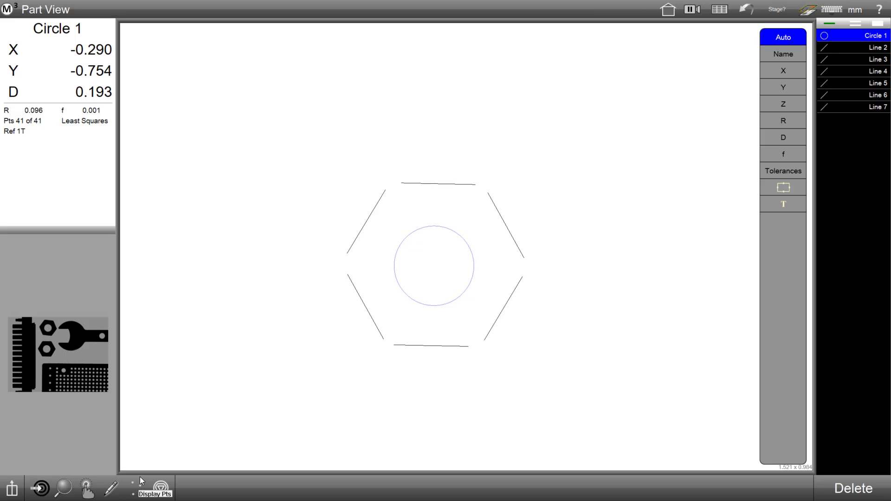
Show Circle 1's measured points, magnify the deviation whiskers, then return them to small.
{"action": "left_click", "coordinate": [138, 490]}
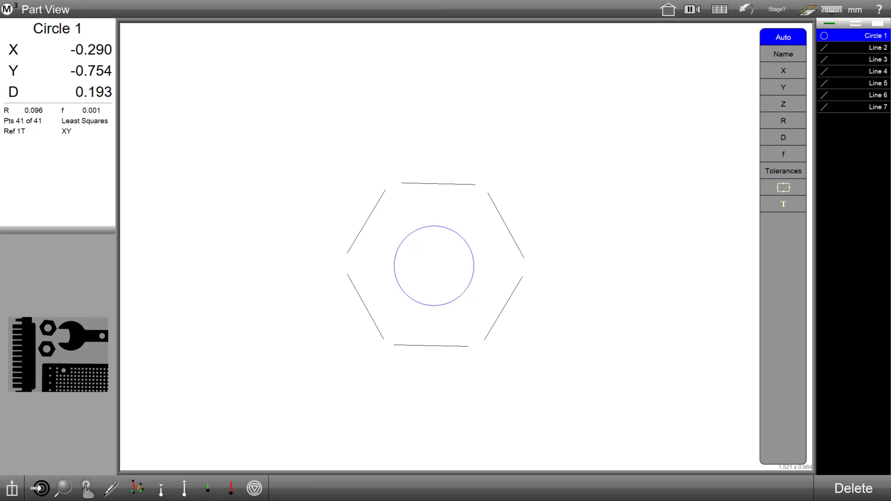
{"action": "left_click", "coordinate": [138, 491]}
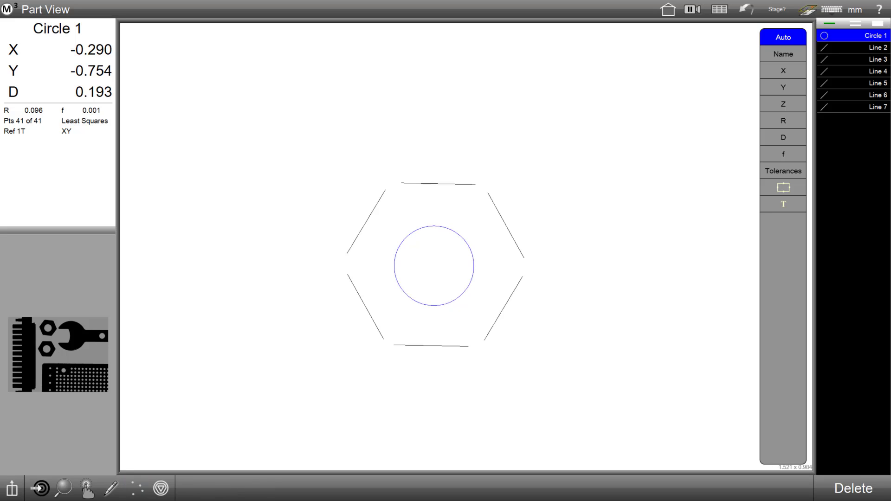
{"action": "left_click", "coordinate": [137, 488]}
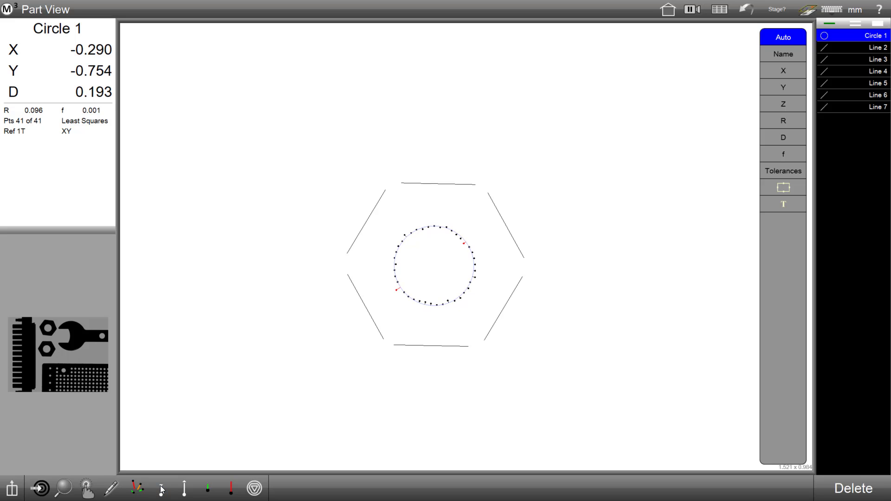
{"action": "left_click", "coordinate": [184, 488]}
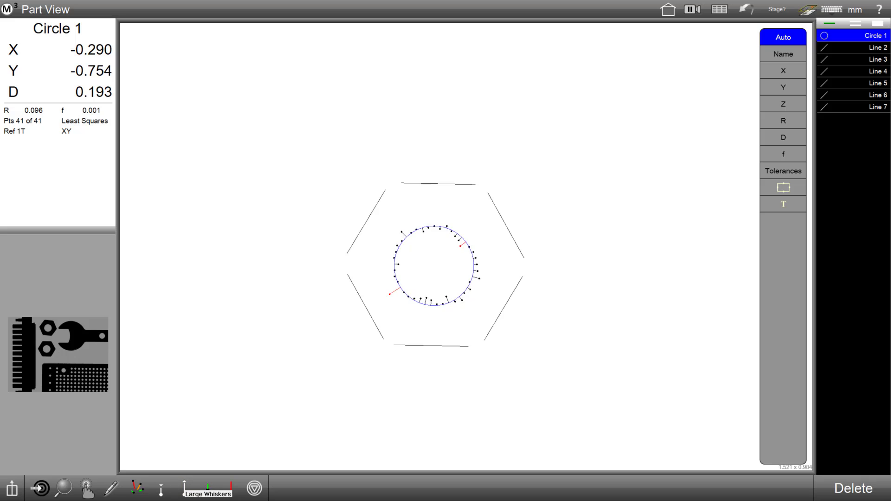
{"action": "left_click", "coordinate": [161, 488]}
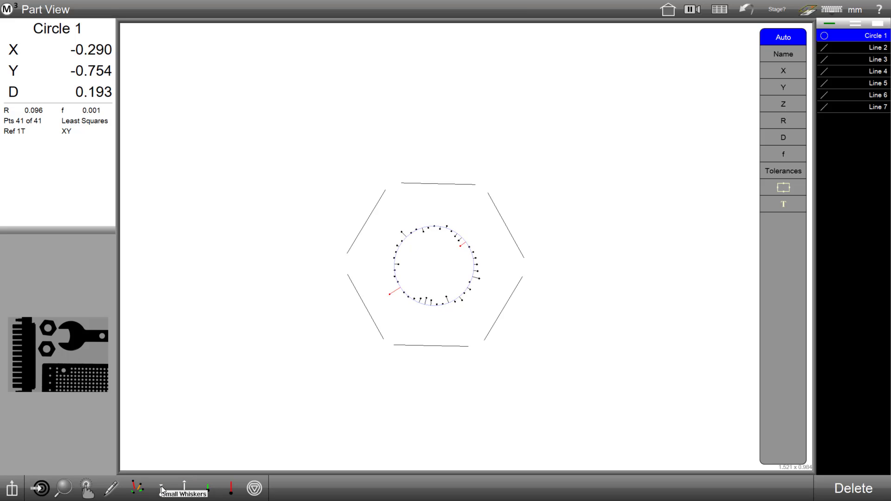
Step through better and worse points, then inspect point 4 (Δ 0.000, Tol 0.000, T% 0).
{"action": "left_click", "coordinate": [208, 488]}
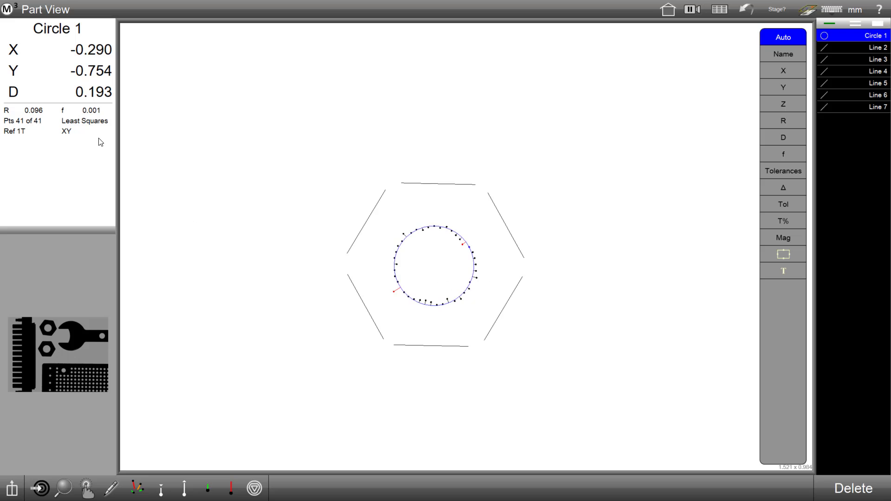
{"action": "left_click", "coordinate": [231, 488]}
{"action": "left_click", "coordinate": [208, 491]}
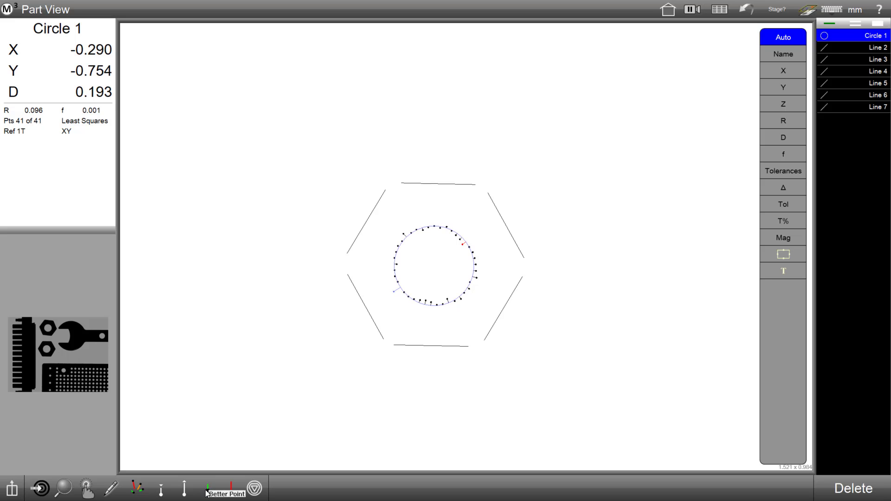
{"action": "left_click", "coordinate": [404, 236]}
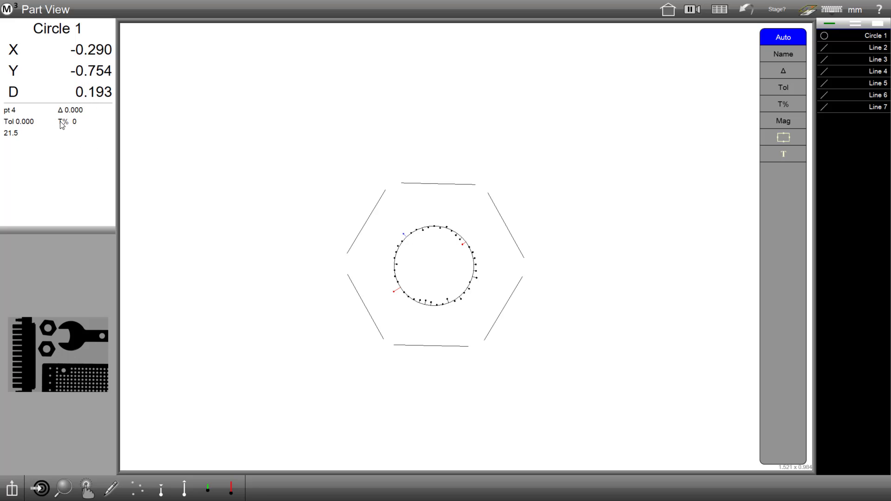
Pick point 34 (Δ 0.001), place a Δ 0.001 label left of the circle, then delete it.
{"action": "left_click", "coordinate": [462, 245]}
{"action": "left_click_drag", "start_coordinate": [462, 248], "coordinate": [443, 258]}
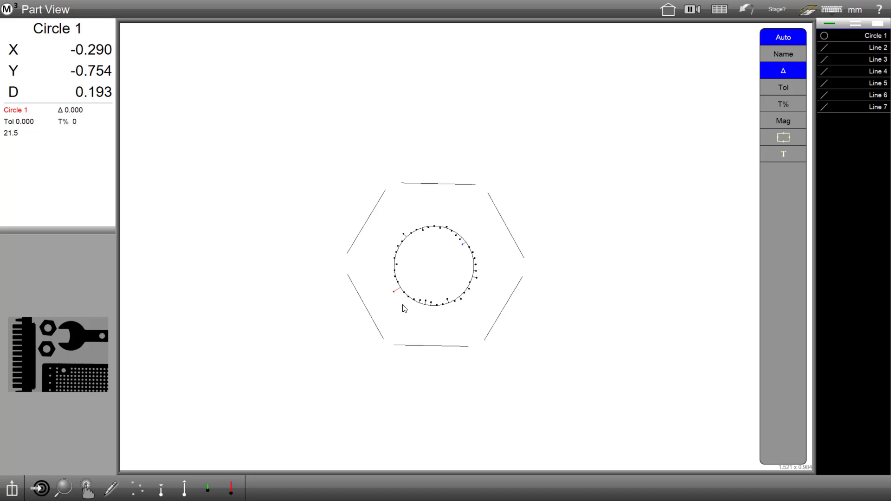
{"action": "left_click_drag", "start_coordinate": [395, 292], "coordinate": [315, 250]}
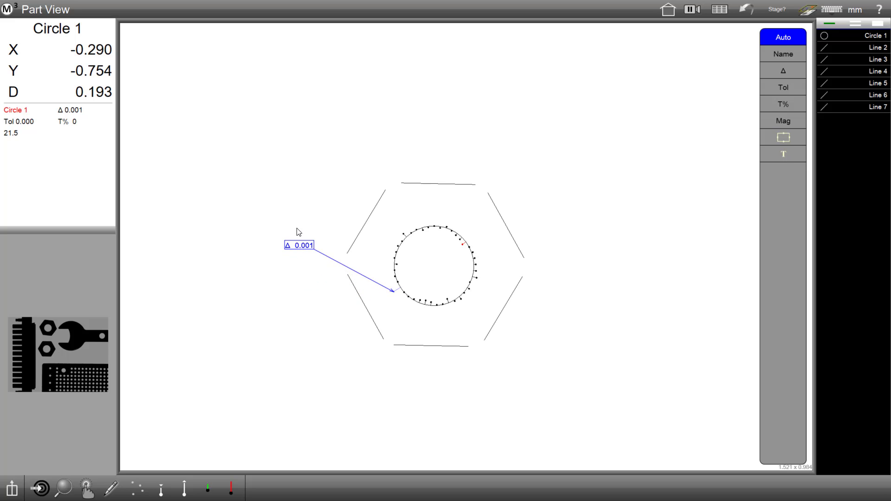
{"action": "left_click", "coordinate": [306, 245]}
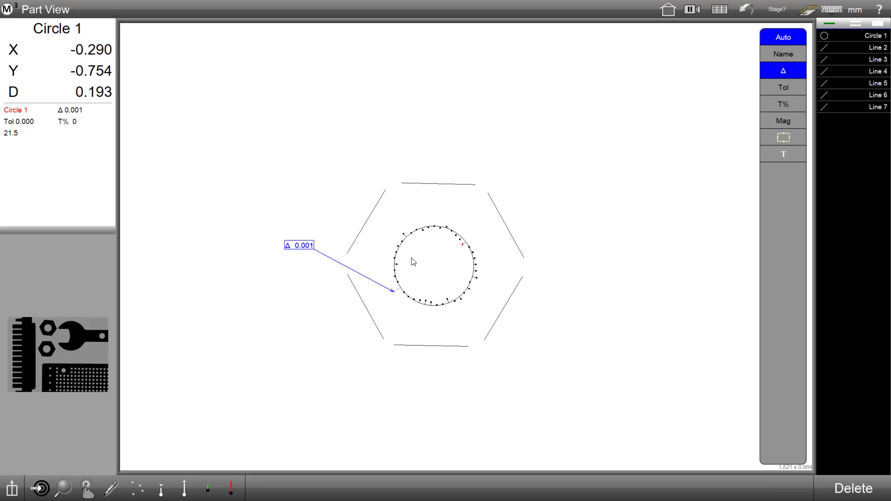
{"action": "left_click", "coordinate": [849, 486]}
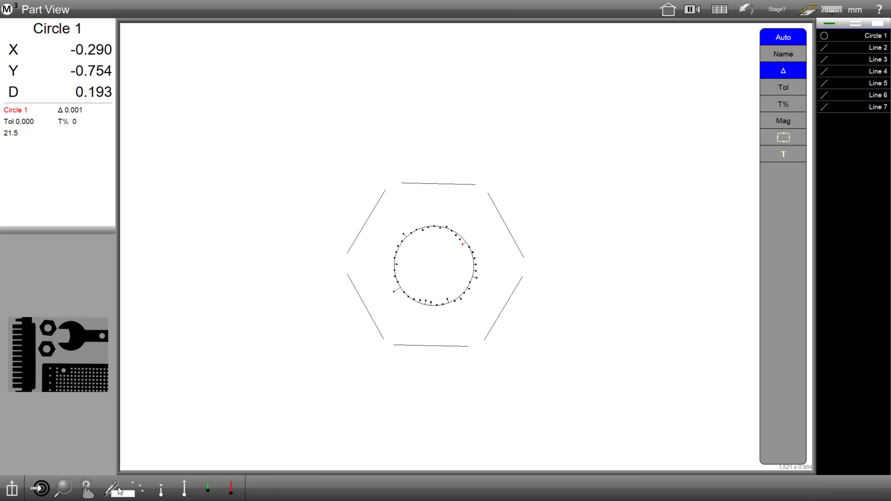
Box-select Circle 1 and Lines 2–7, show their data clouds with whiskers, then hide them.
{"action": "left_click", "coordinate": [163, 467]}
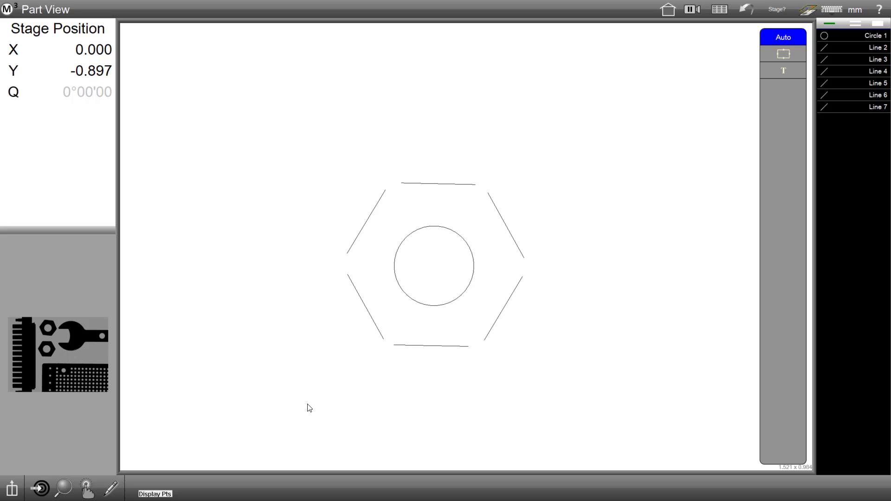
{"action": "left_click_drag", "start_coordinate": [299, 393], "coordinate": [566, 153]}
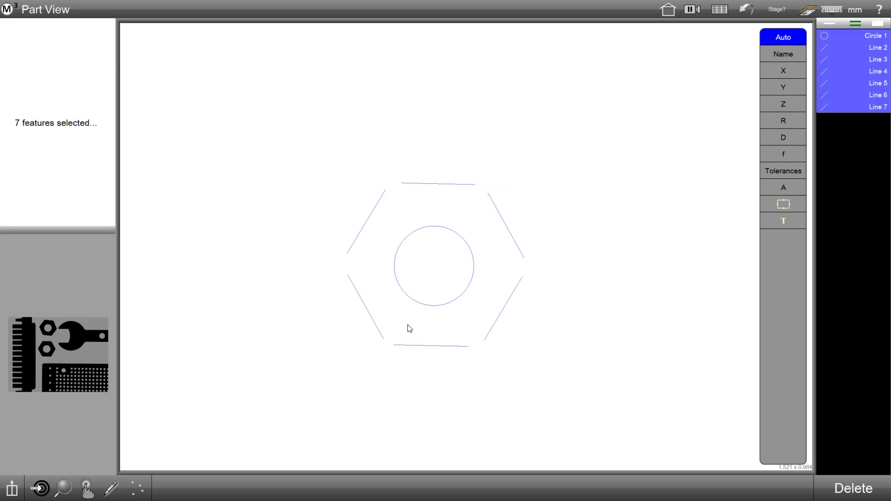
{"action": "left_click", "coordinate": [449, 466]}
{"action": "left_click_drag", "start_coordinate": [271, 405], "coordinate": [578, 151]}
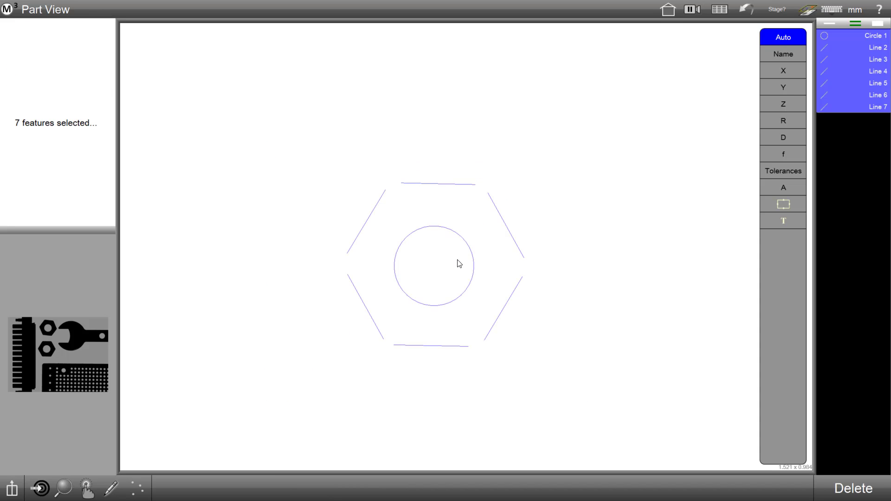
{"action": "left_click", "coordinate": [137, 488]}
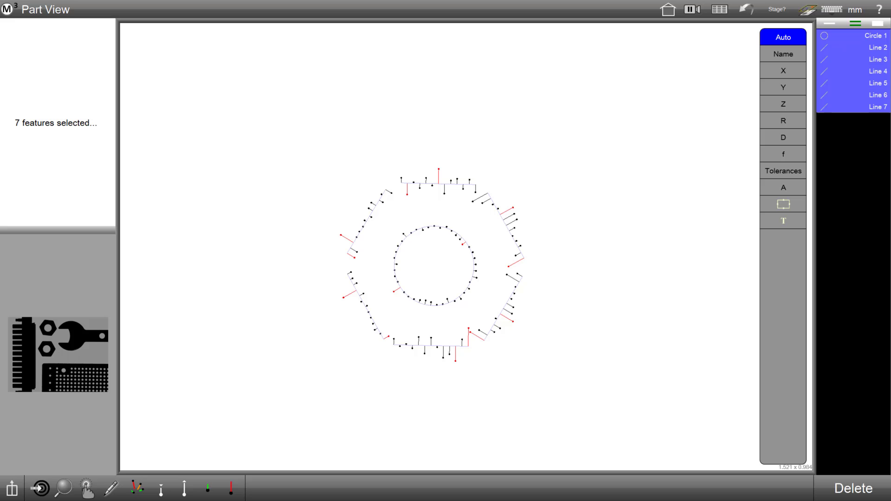
{"action": "left_click", "coordinate": [137, 489]}
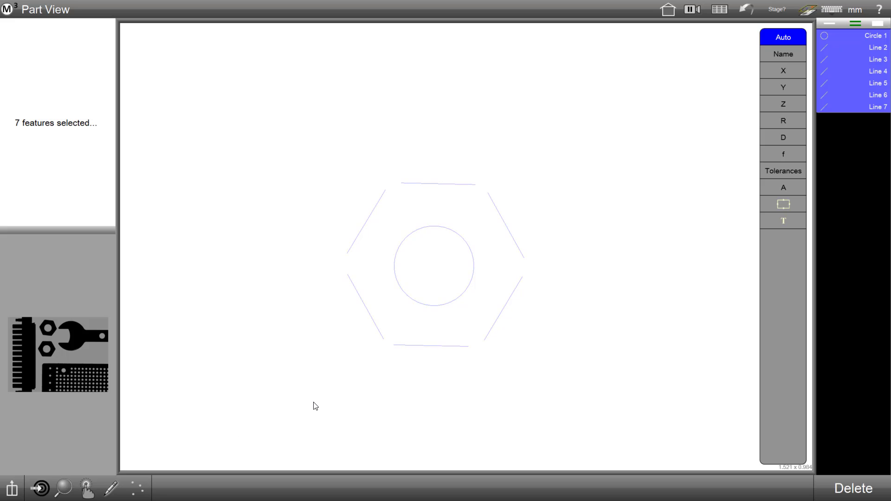